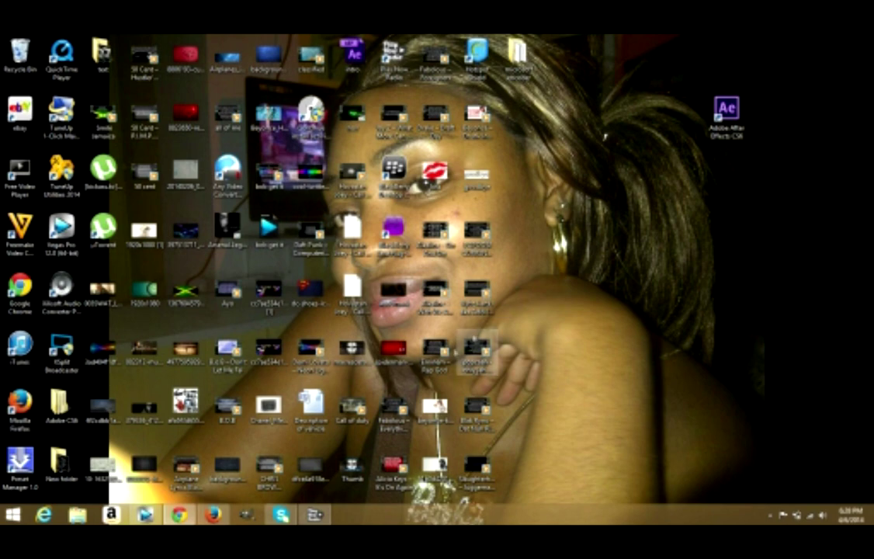
Step: Bring the browser showing the anonymoX add-on page to the front
click(179, 515)
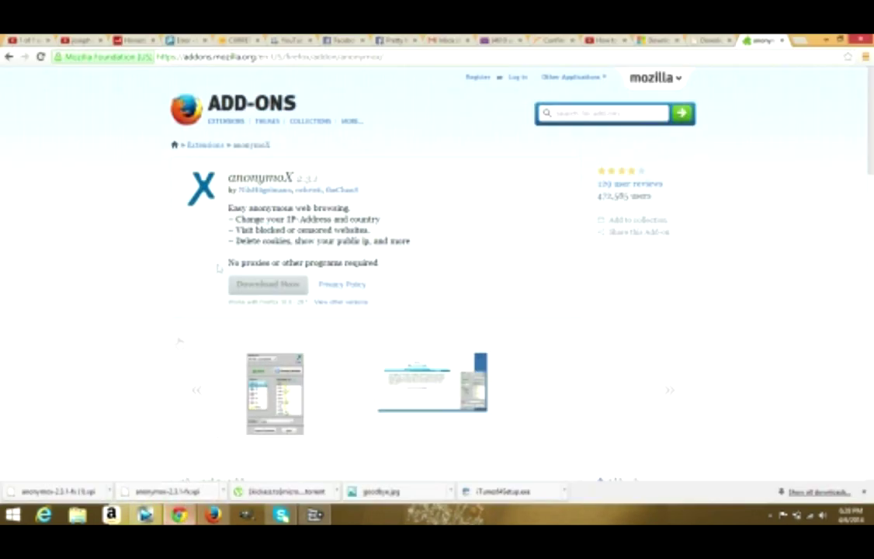
Step: Open the Netflix sign-in page in Firefox and uncheck Remember me
click(214, 515)
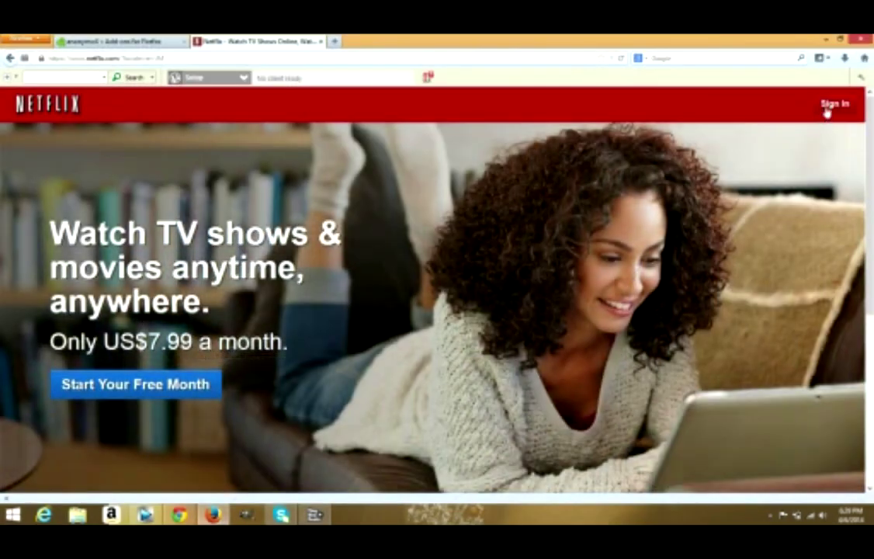
click(826, 111)
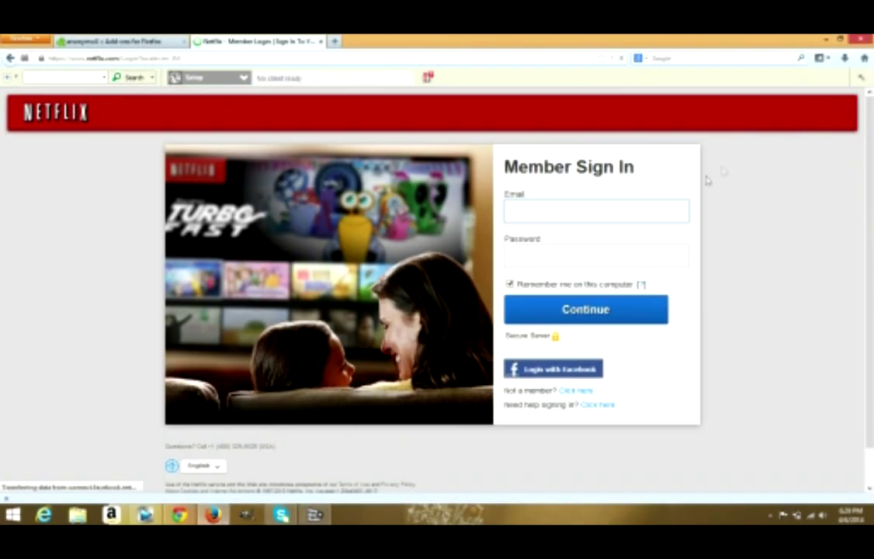
click(509, 284)
Step: Sign in with the saved email suggestion and account password, declining to save the password
click(535, 209)
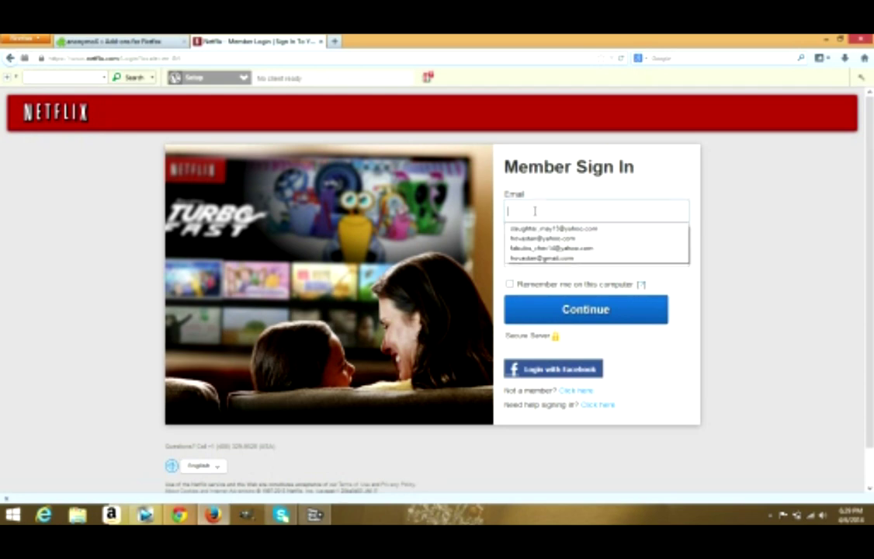
key(Down)
key(Return)
click(530, 259)
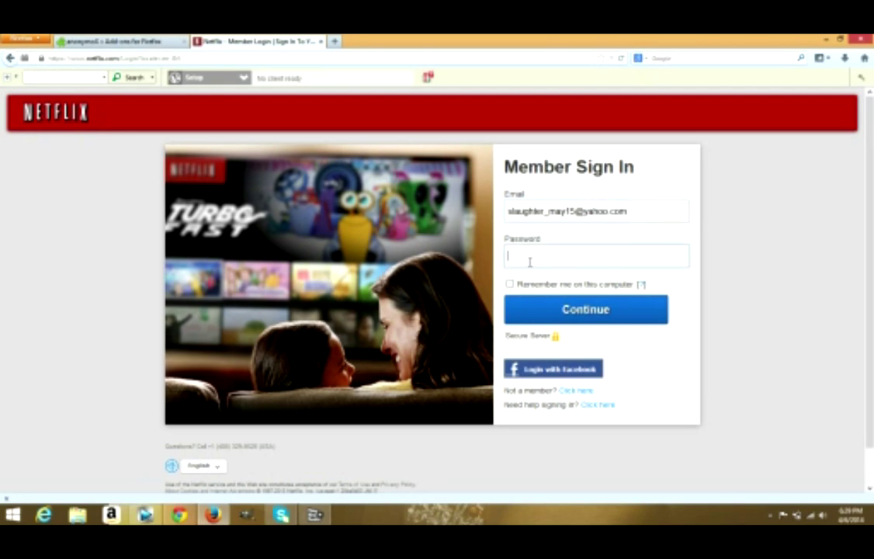
text(***)
key(Return)
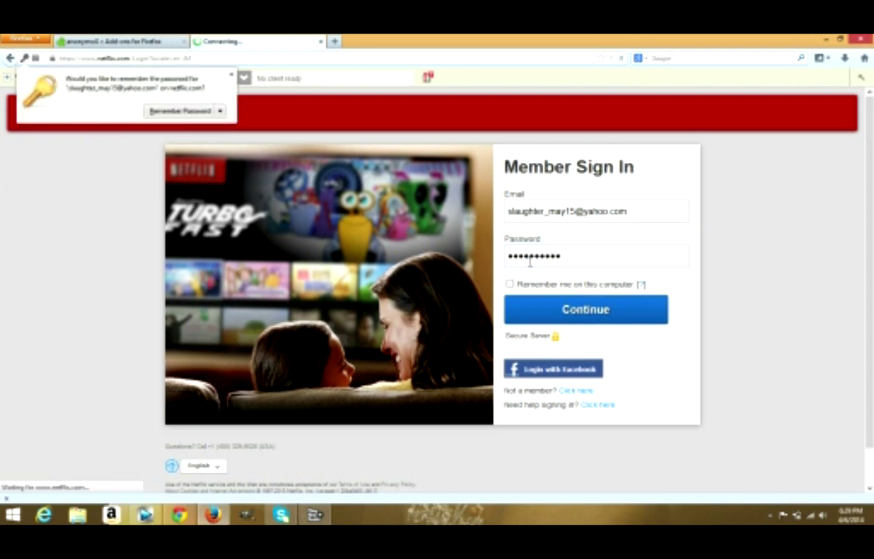
click(231, 75)
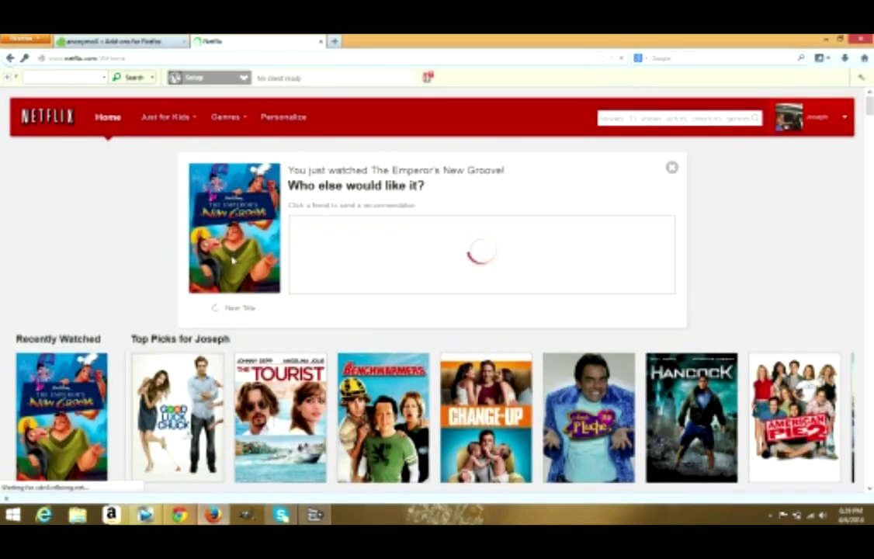
Step: Scroll through the Netflix home rows, then start a title search from the search box
scroll(233, 263, down, 3)
scroll(232, 264, down, 3)
scroll(230, 264, down, 2)
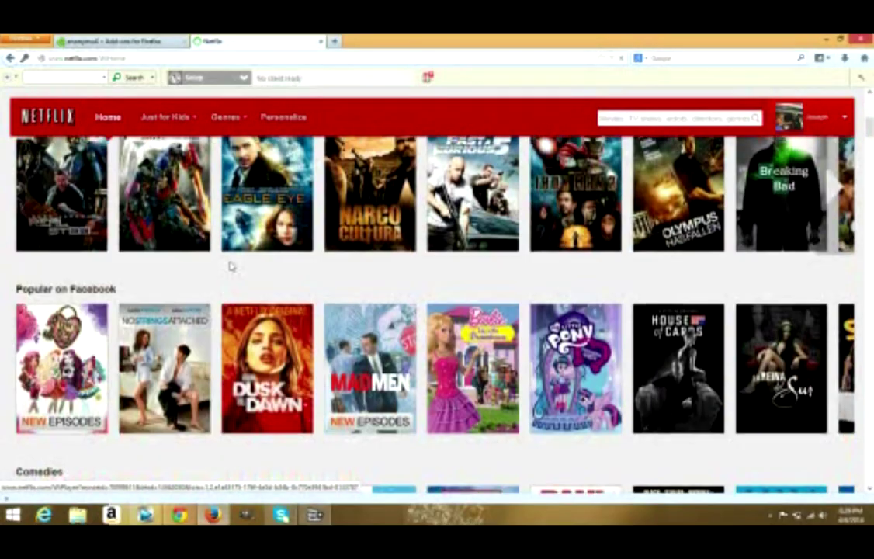
scroll(229, 266, up, 5)
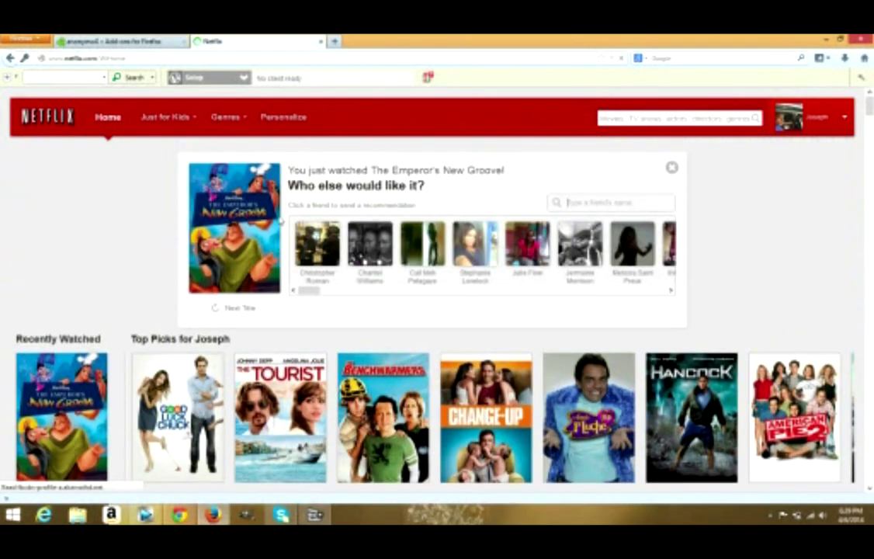
scroll(233, 263, down, 1)
scroll(264, 249, down, 2)
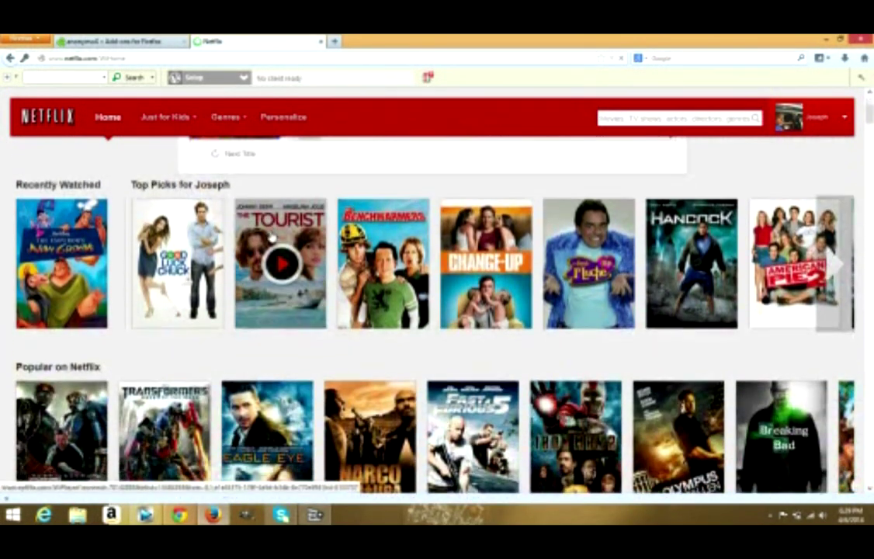
scroll(270, 236, down, 3)
scroll(270, 237, down, 2)
scroll(270, 236, down, 2)
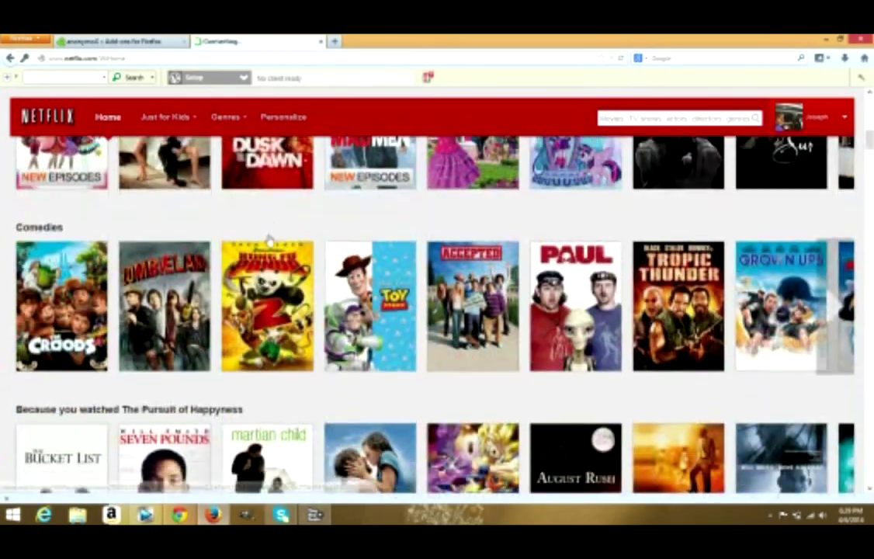
scroll(270, 243, up, 6)
scroll(270, 243, up, 3)
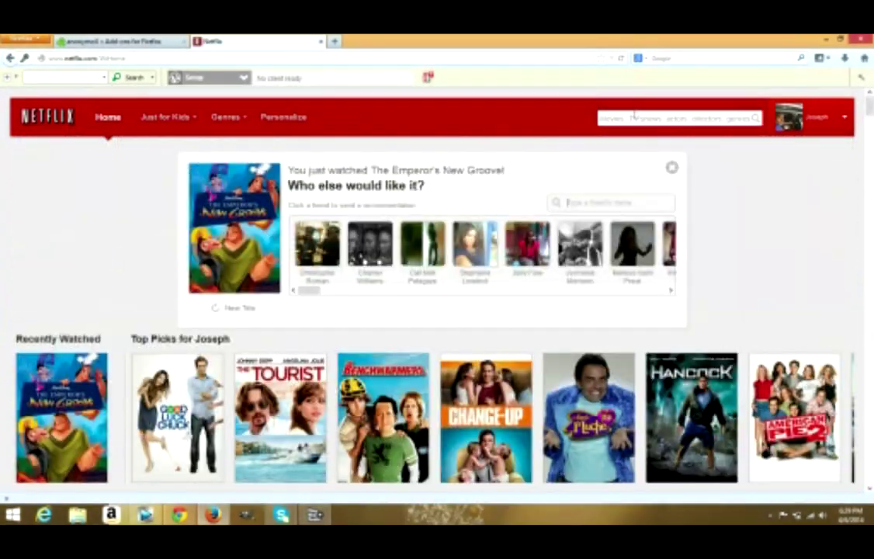
click(631, 118)
Step: Search 'the walking dead', find no matches, sign out, and return to the anonymoX tab
text(th)
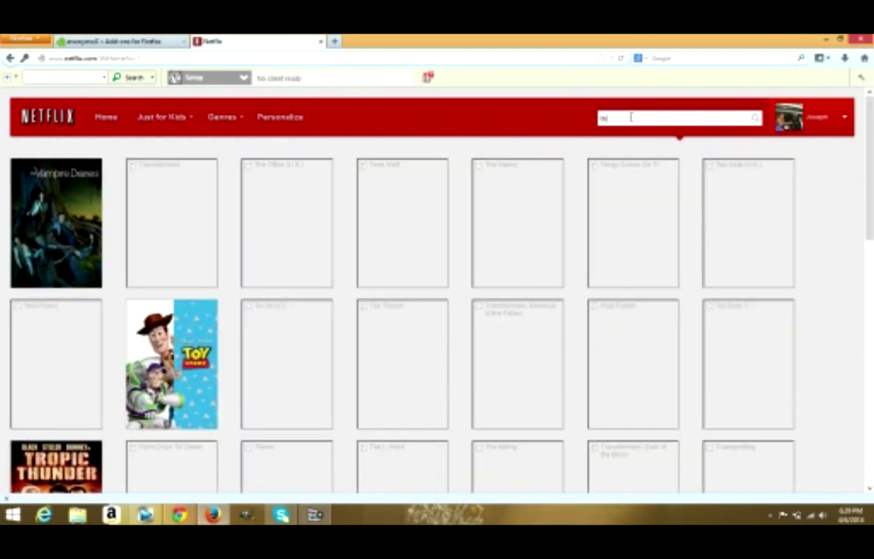
text(e walking d)
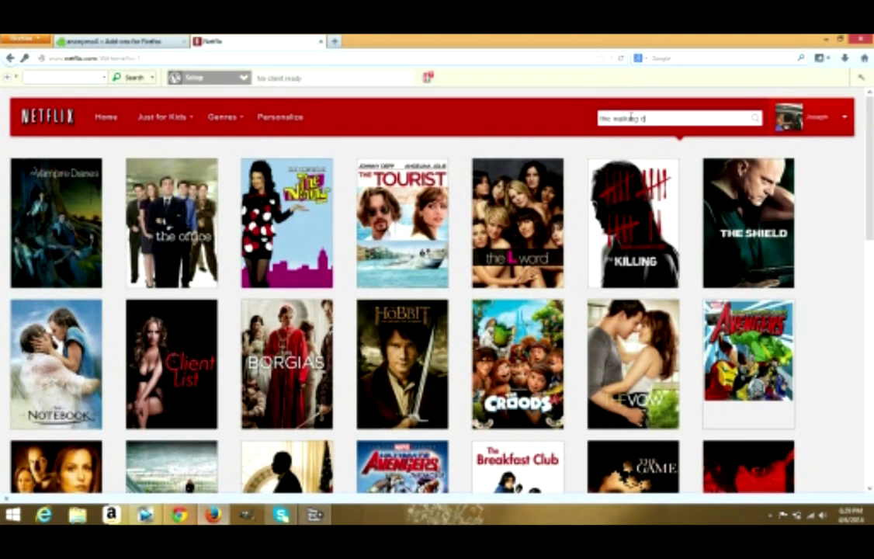
text(ead)
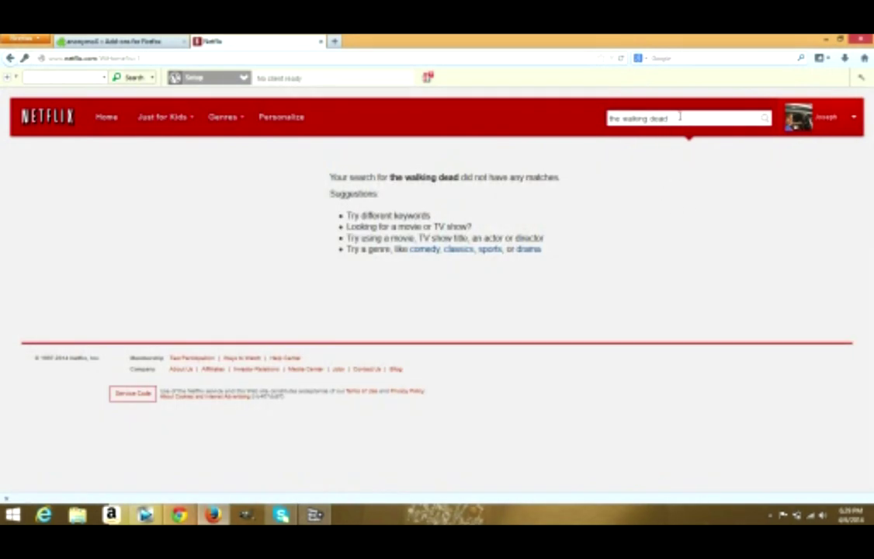
click(680, 116)
key(BackSpace)
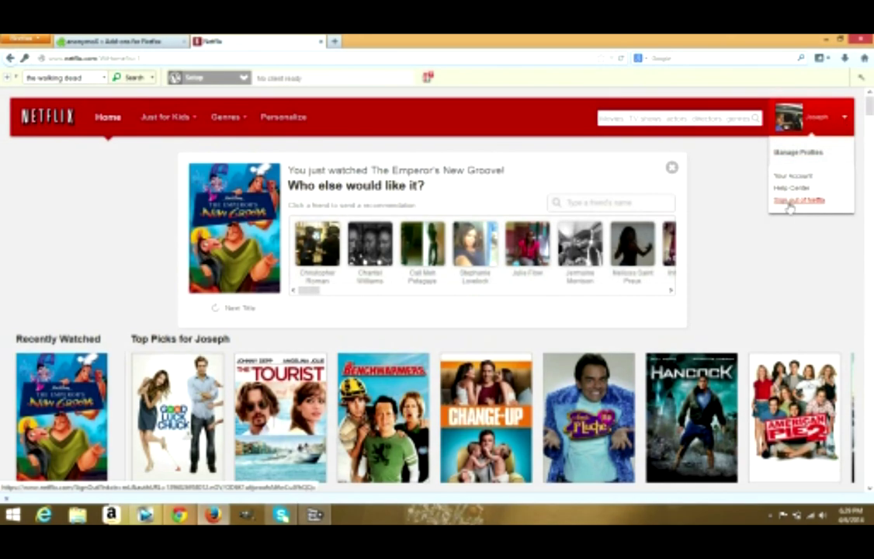
click(787, 200)
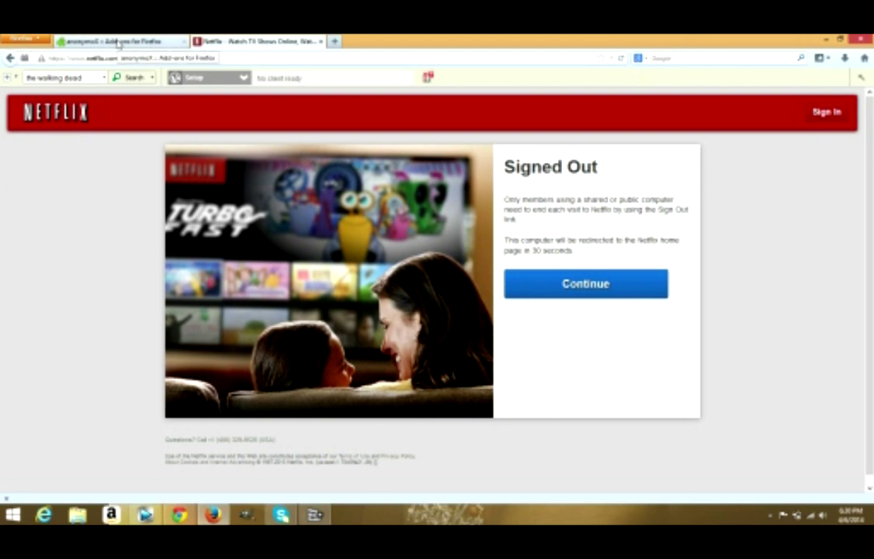
click(119, 44)
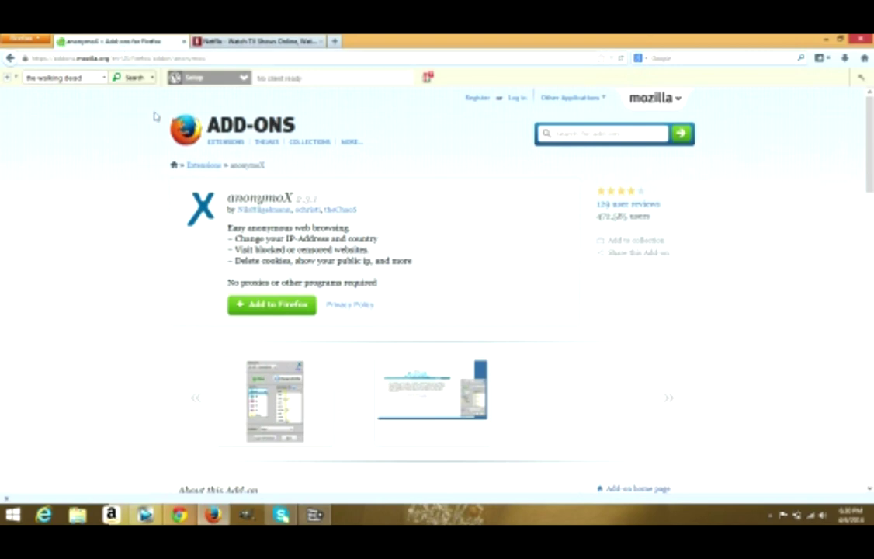
Step: Add anonymoX to Firefox and confirm the install
drag(227, 200, 292, 200)
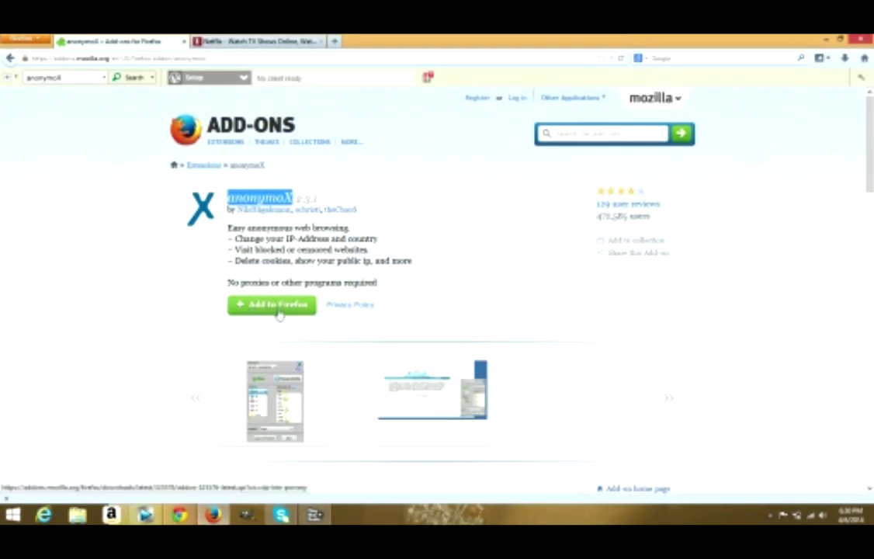
click(278, 308)
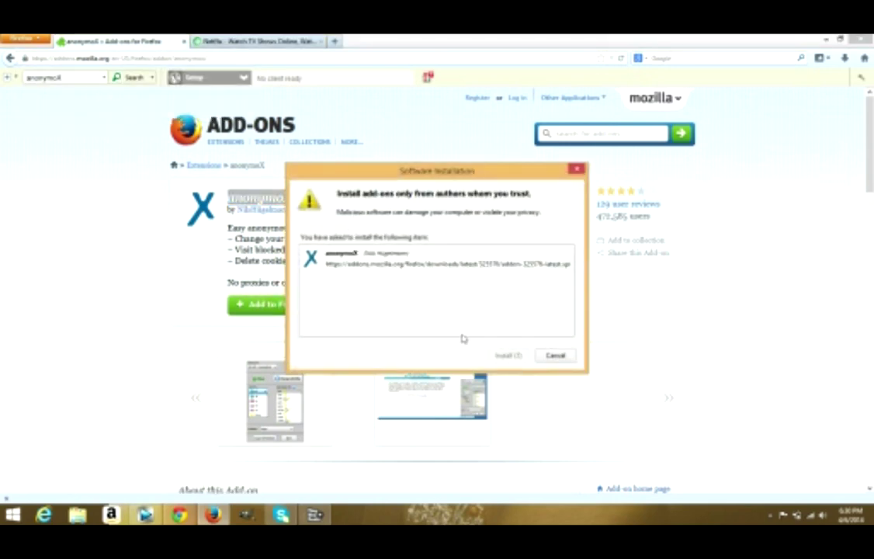
click(508, 355)
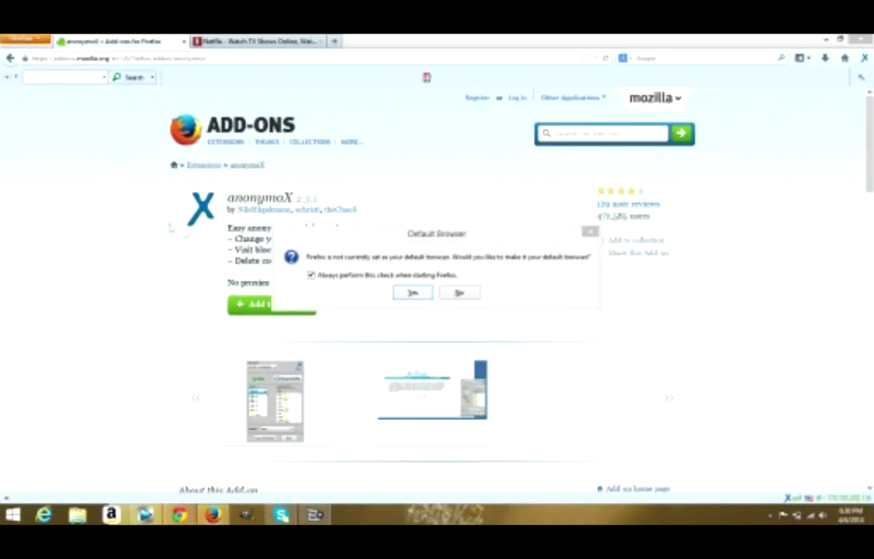
Step: Make Firefox the default browser, then bring up the anonymoX toolbar panel
click(419, 293)
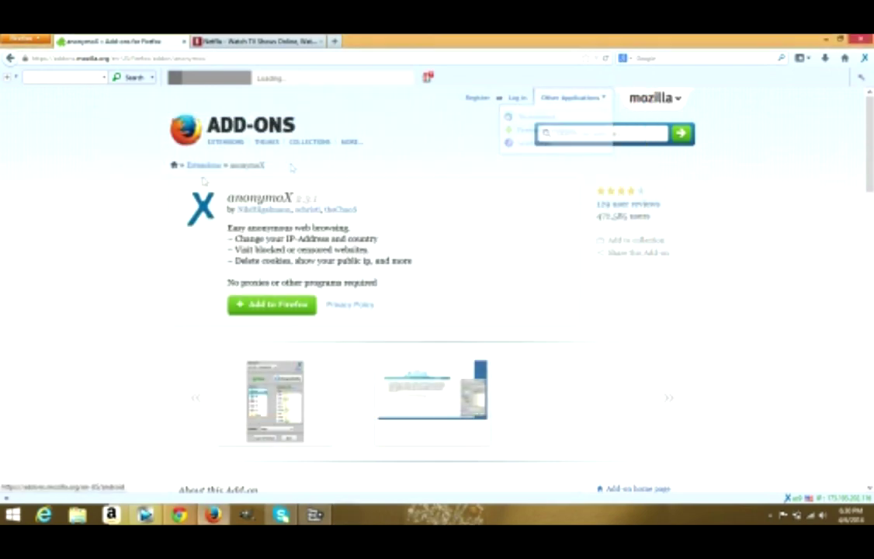
scroll(80, 216, down, 3)
scroll(80, 216, down, 3)
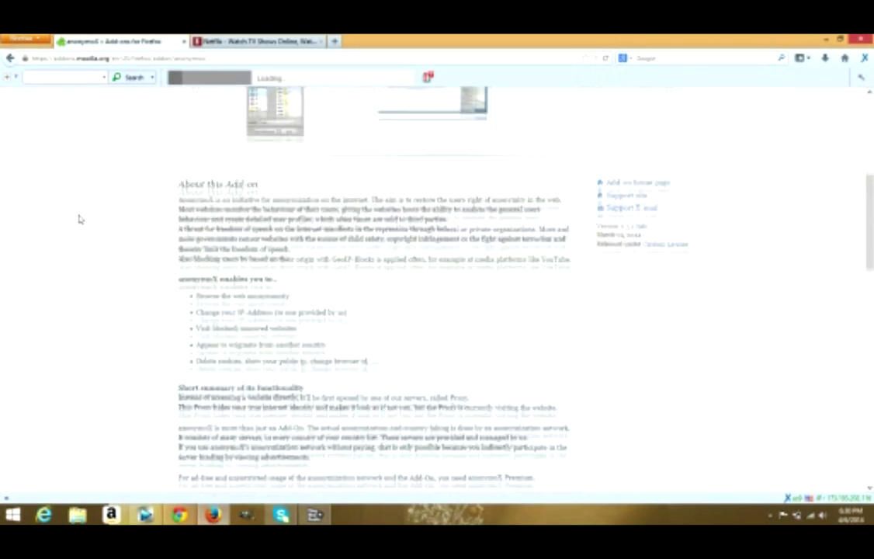
scroll(80, 216, up, 2)
scroll(80, 217, up, 4)
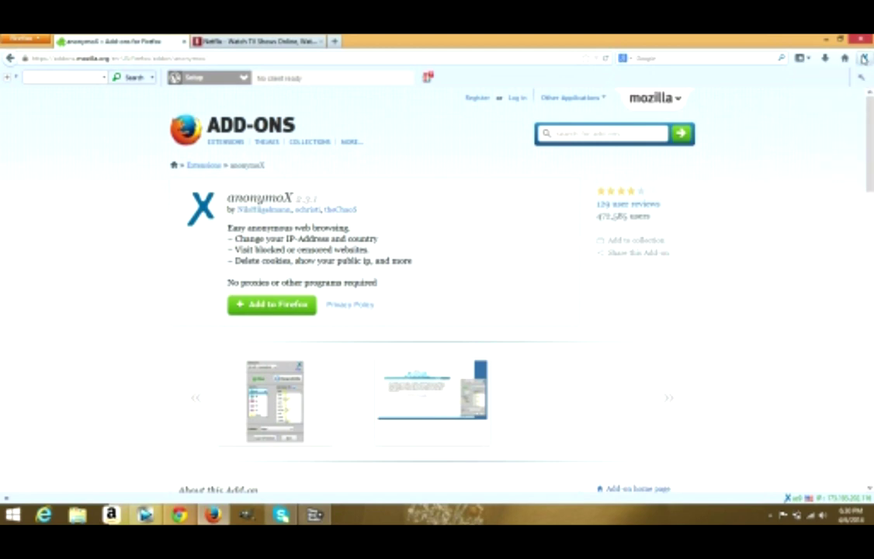
click(863, 58)
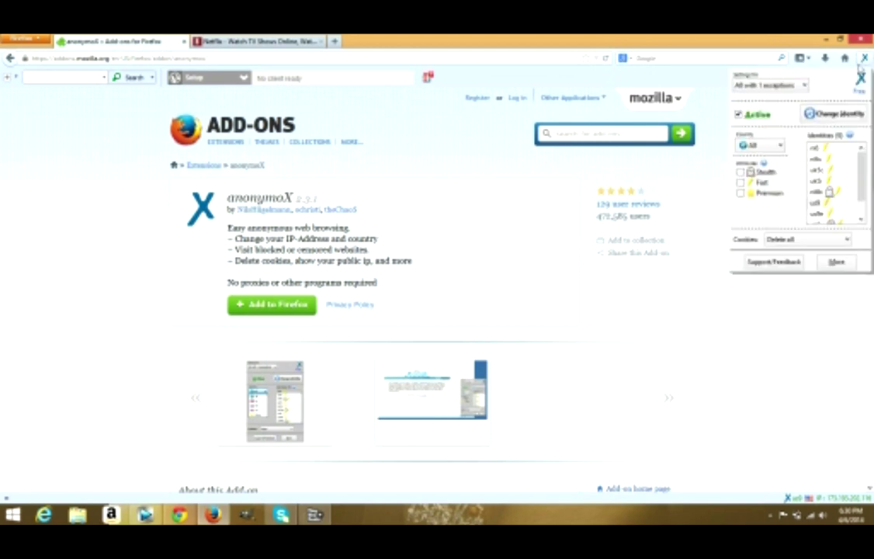
Step: Change the anonymoX identity five times until an American IP address is active
click(826, 116)
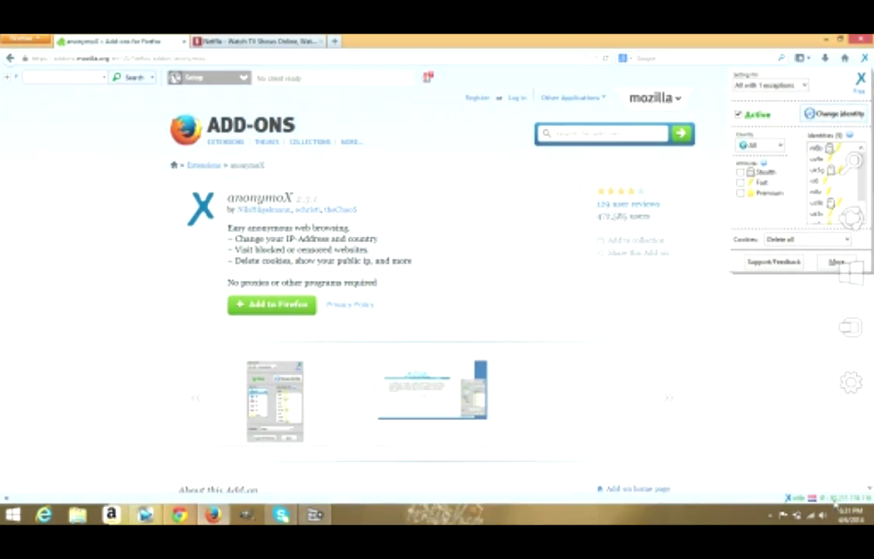
click(826, 116)
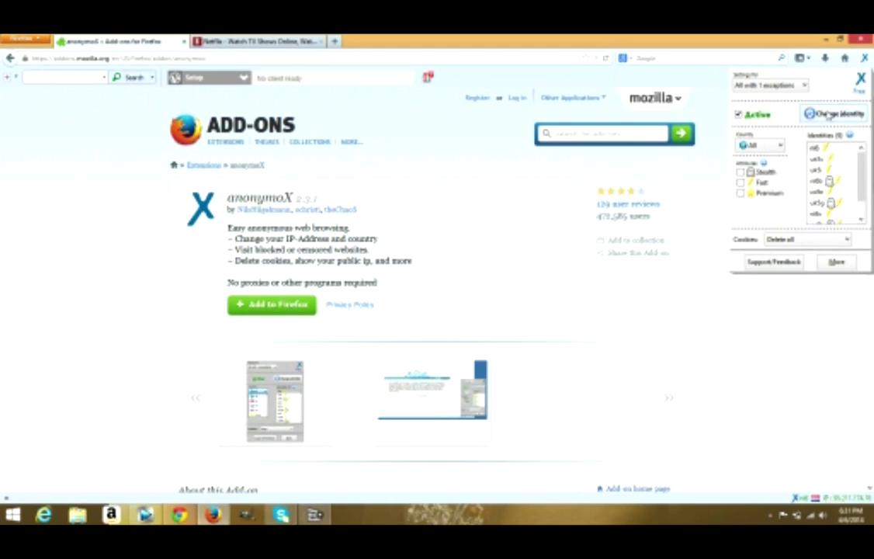
click(827, 115)
click(827, 115)
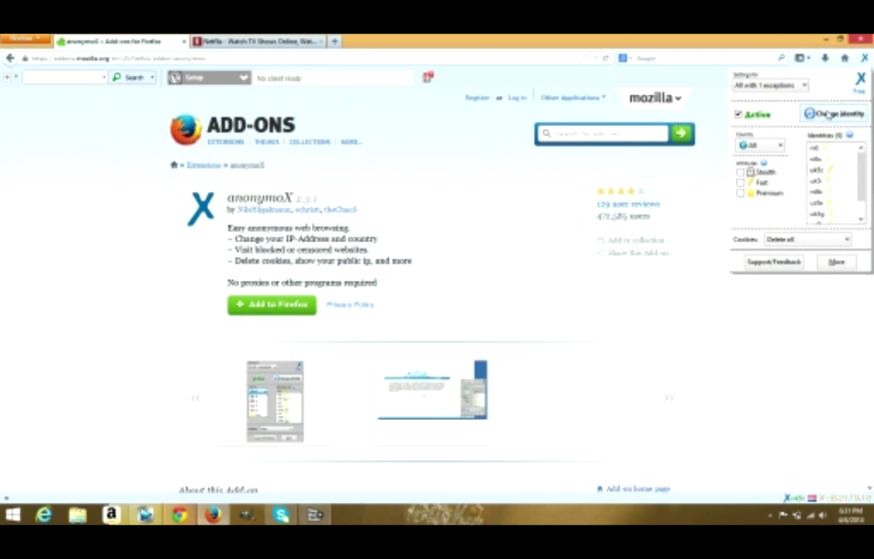
click(829, 115)
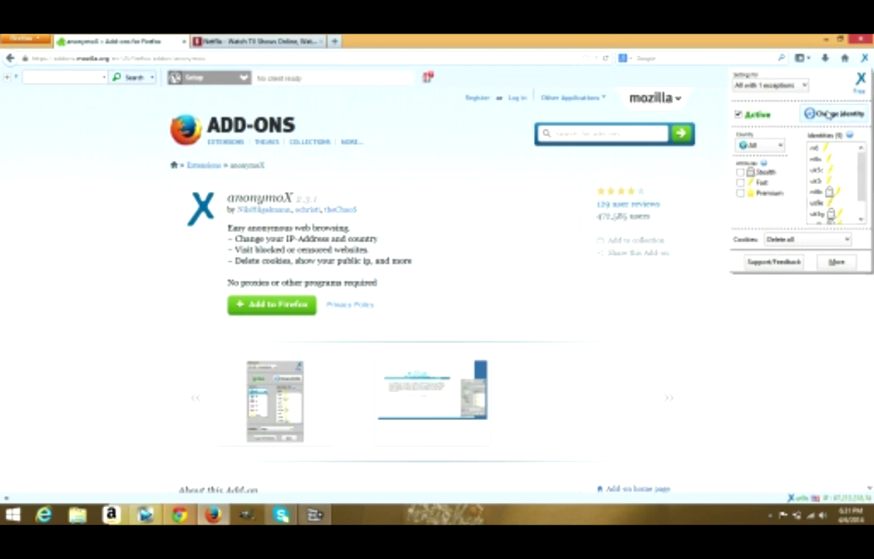
Step: Set anonymoX Cookies to 'Delete all' and confirm clearing all current cookies
click(799, 241)
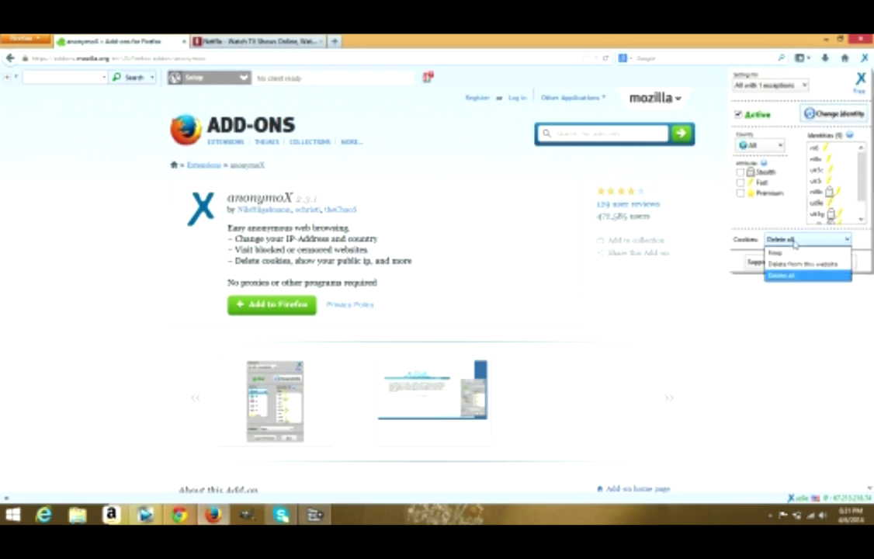
click(787, 280)
click(836, 261)
click(813, 278)
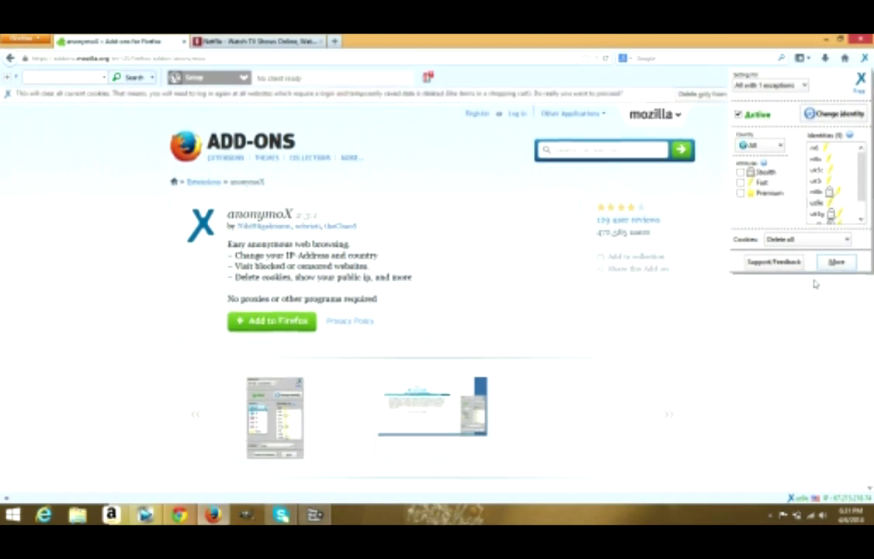
click(708, 97)
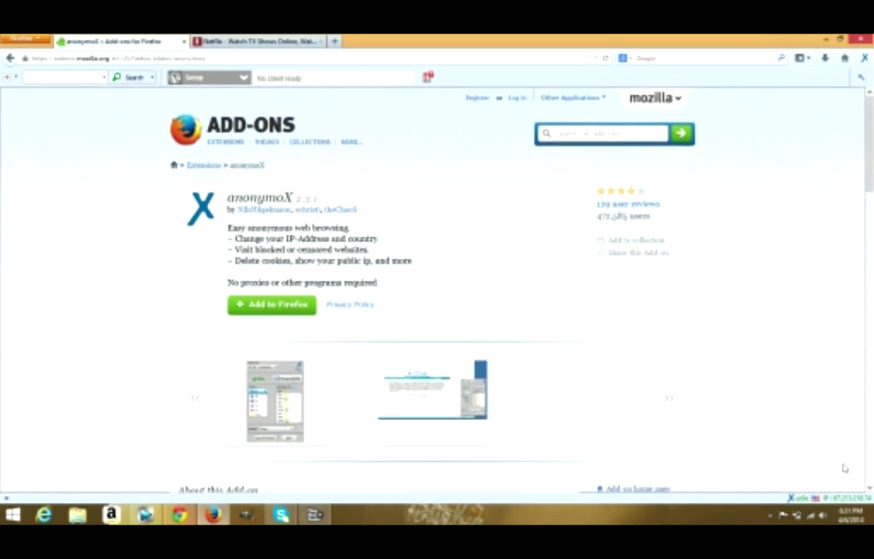
Step: On the Netflix tab, go to the sign-in page and choose the saved email
click(237, 40)
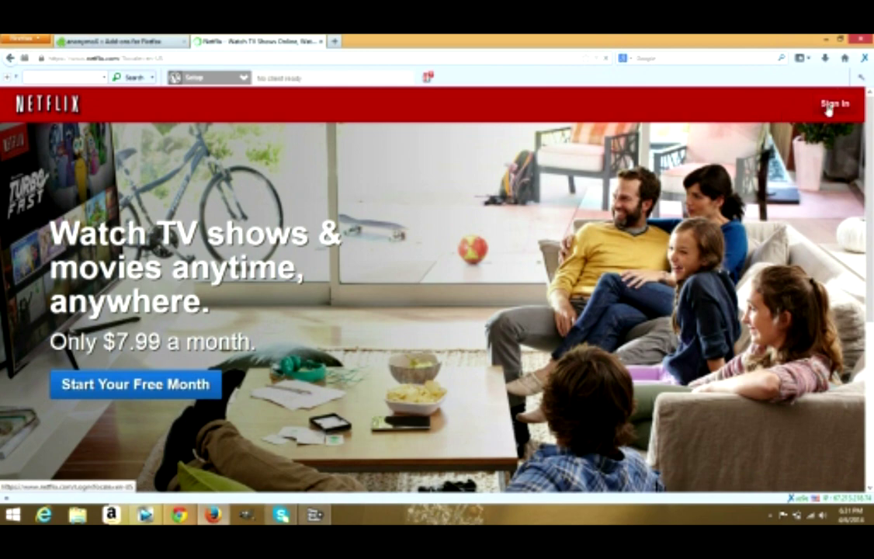
click(832, 105)
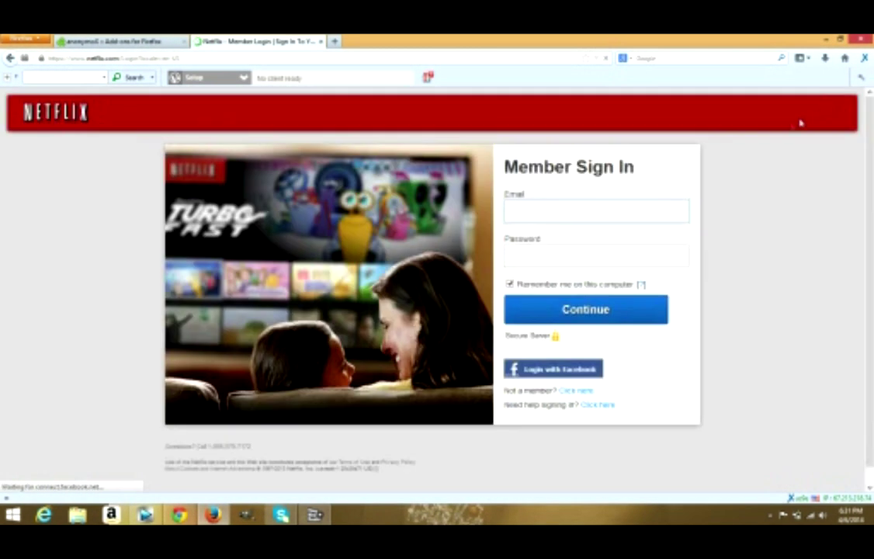
click(558, 203)
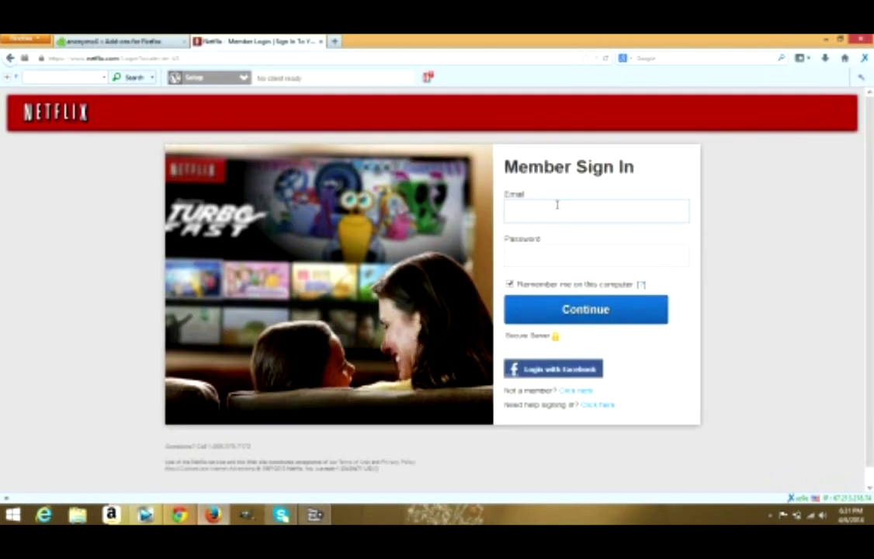
text(d)
click(554, 228)
Step: Uncheck Remember me, submit the password, and glance over the loaded home page
click(509, 284)
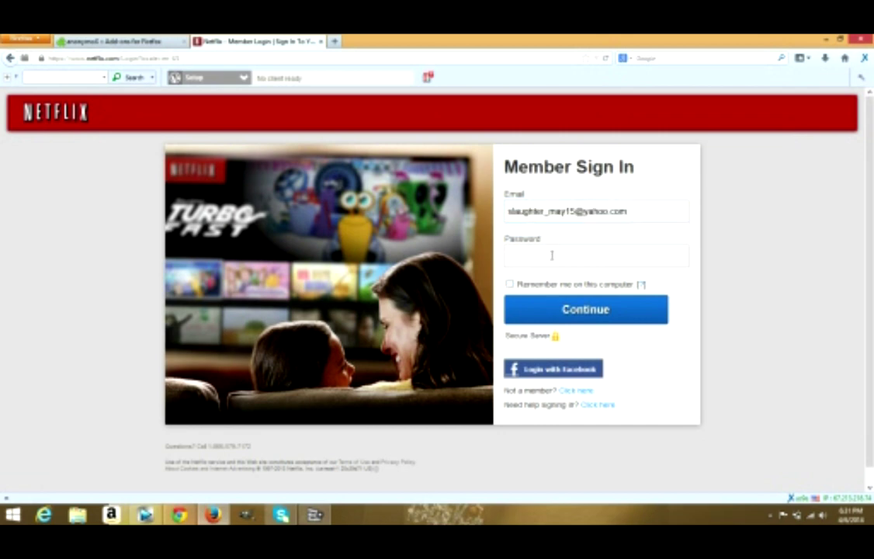
click(552, 256)
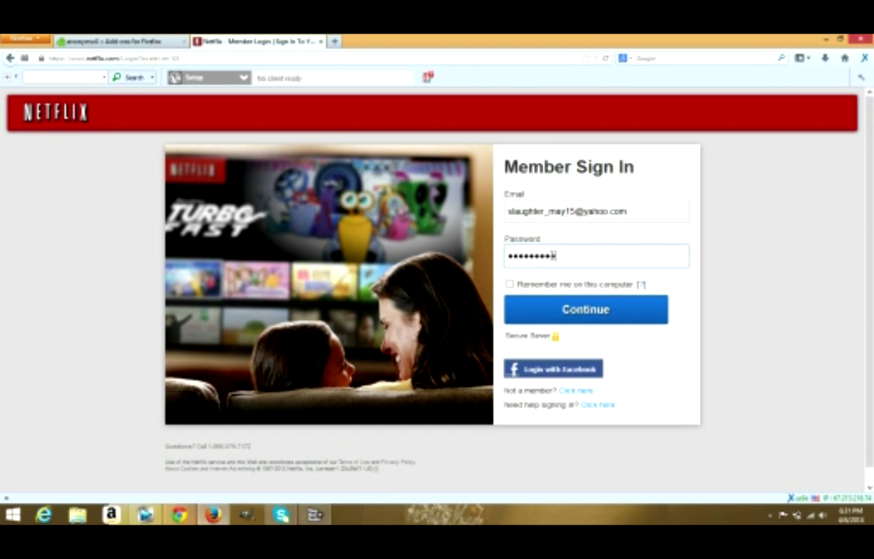
click(571, 309)
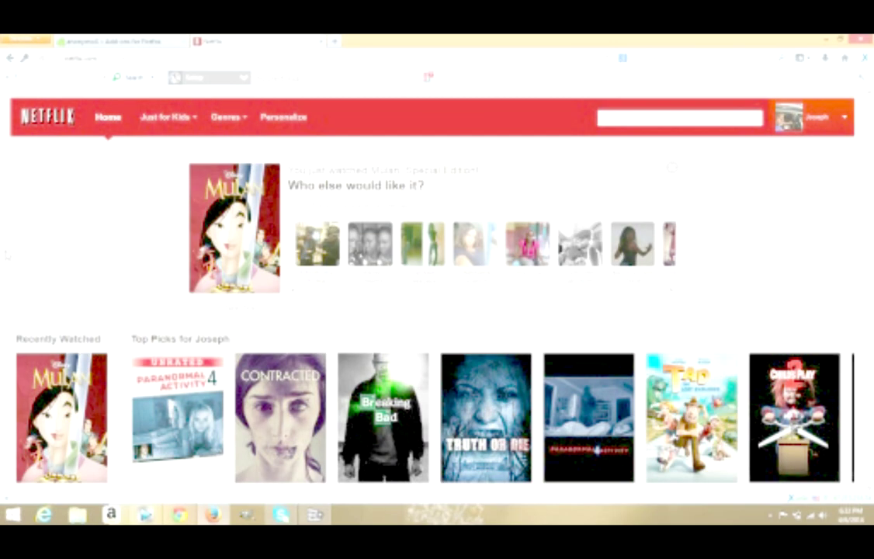
scroll(4, 256, down, 3)
scroll(4, 256, down, 2)
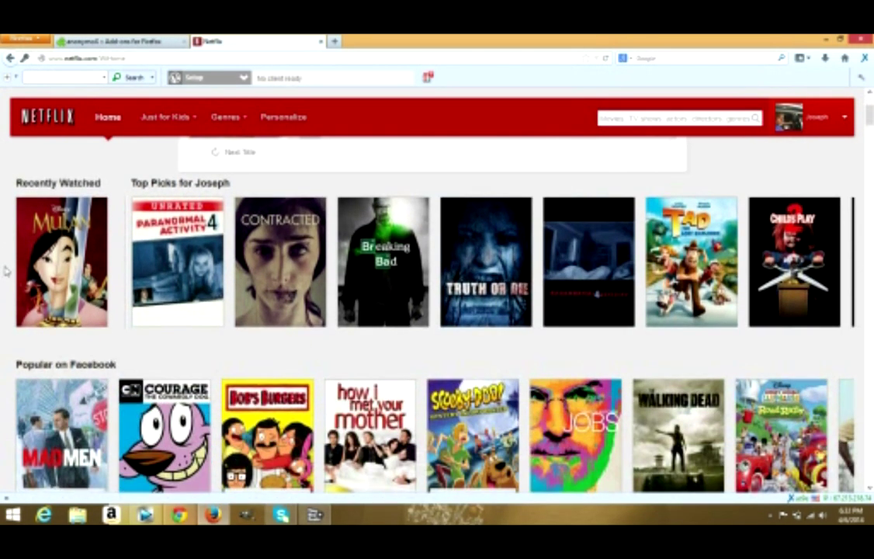
scroll(3, 256, up, 3)
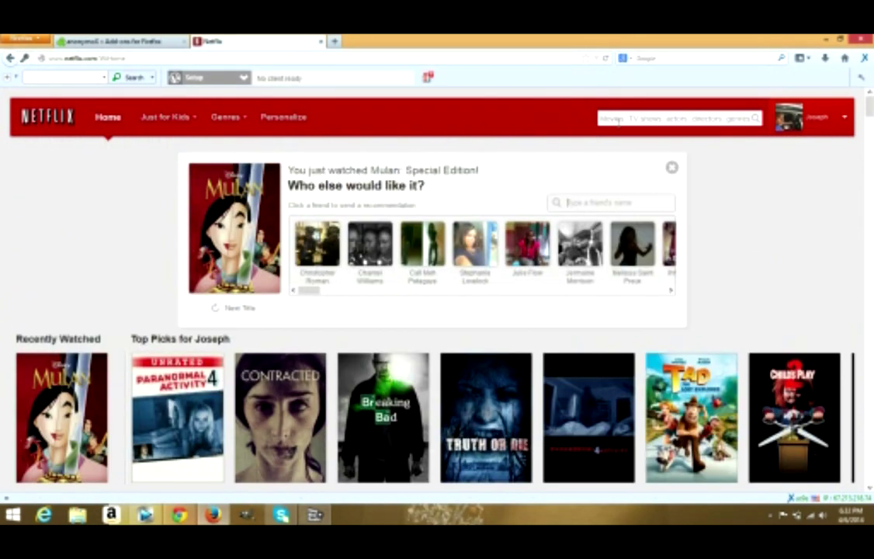
Step: Search Netflix for 'the' and scroll through the poster grid of results
click(631, 117)
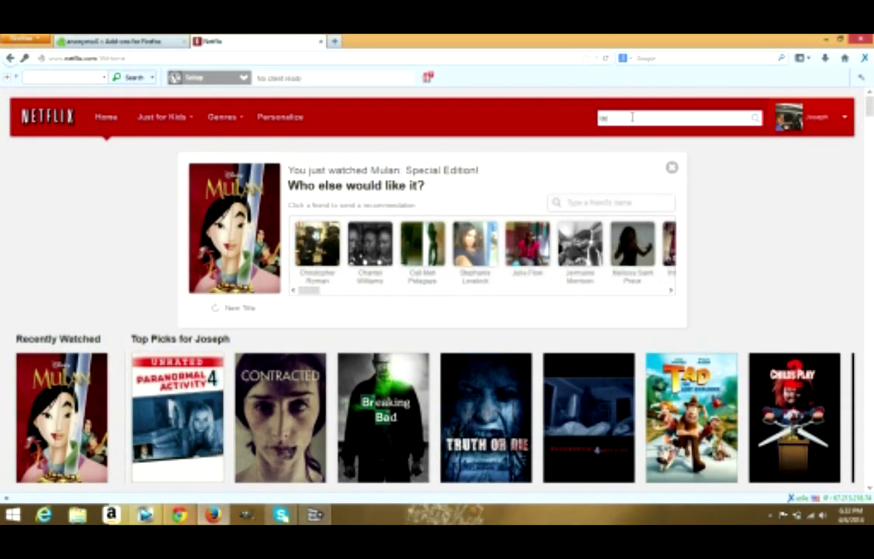
text(the)
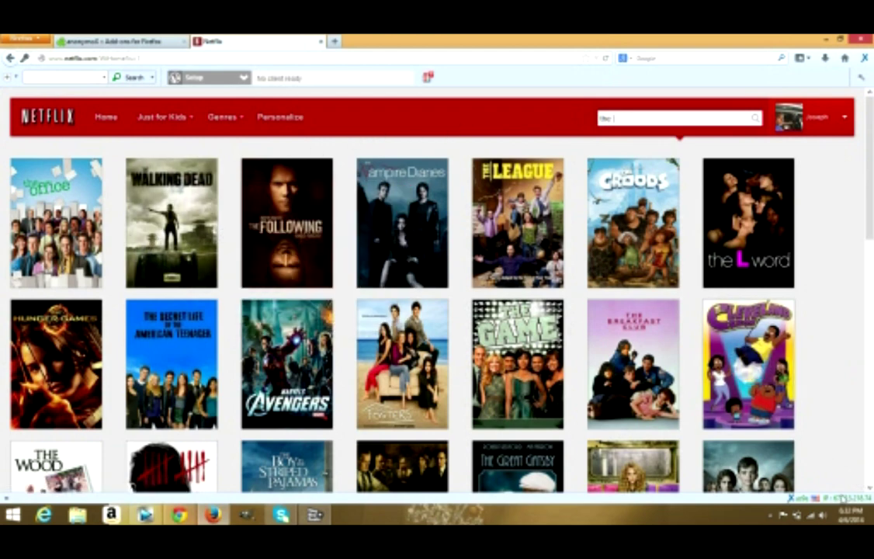
scroll(240, 281, down, 3)
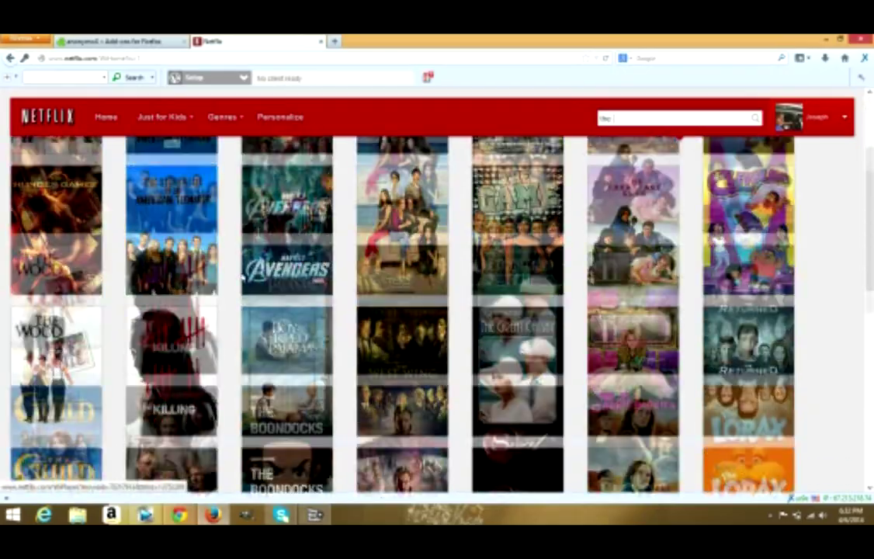
scroll(240, 281, down, 2)
scroll(241, 281, down, 2)
scroll(241, 281, down, 1)
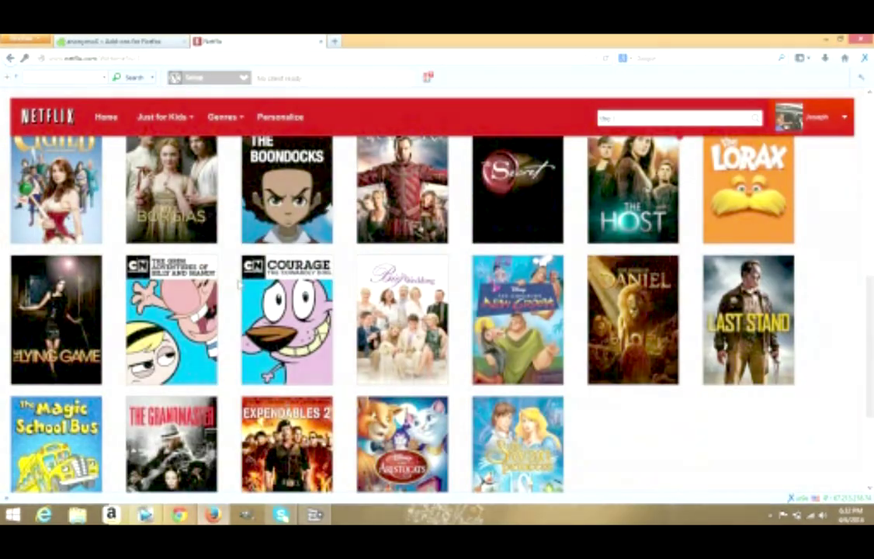
scroll(240, 284, down, 2)
scroll(240, 284, up, 2)
scroll(240, 285, up, 2)
scroll(240, 285, down, 4)
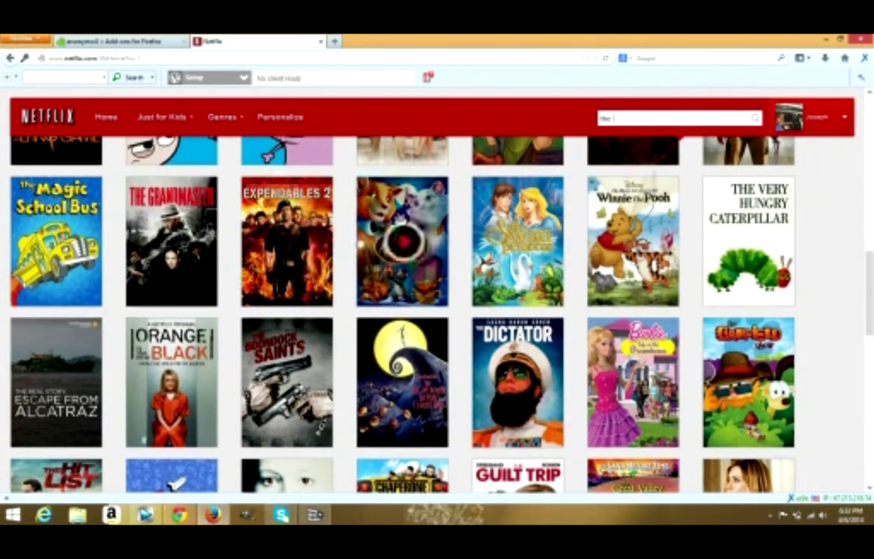
scroll(402, 217, up, 4)
scroll(366, 220, up, 3)
scroll(366, 219, up, 2)
scroll(366, 220, up, 1)
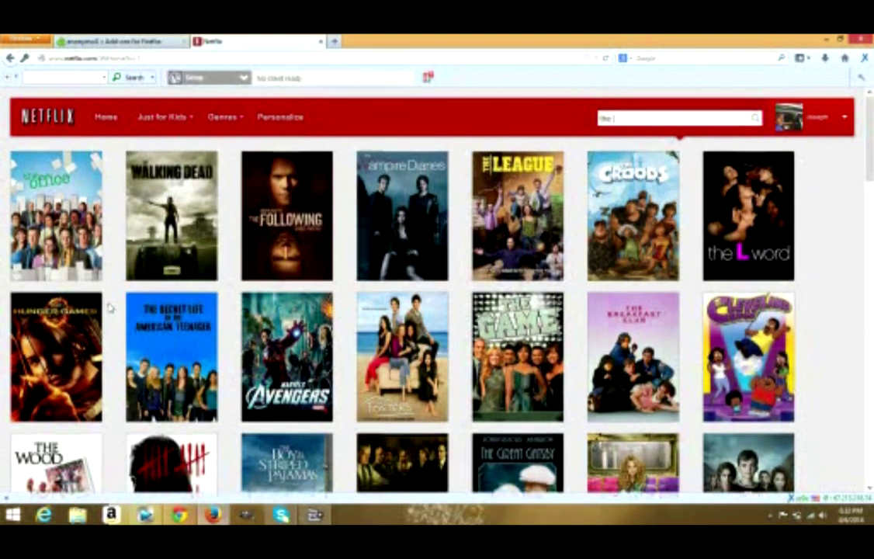
scroll(402, 260, down, 3)
mouse_move(517, 356)
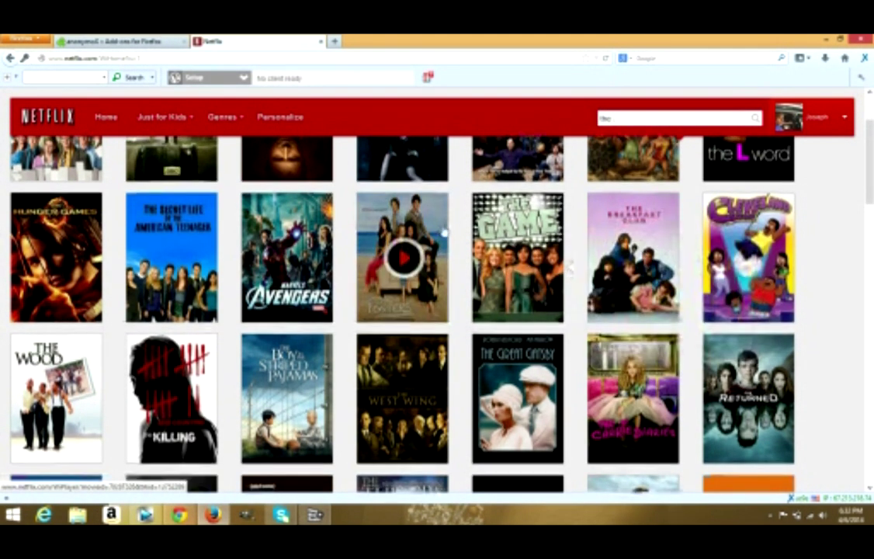
scroll(415, 163, down, 3)
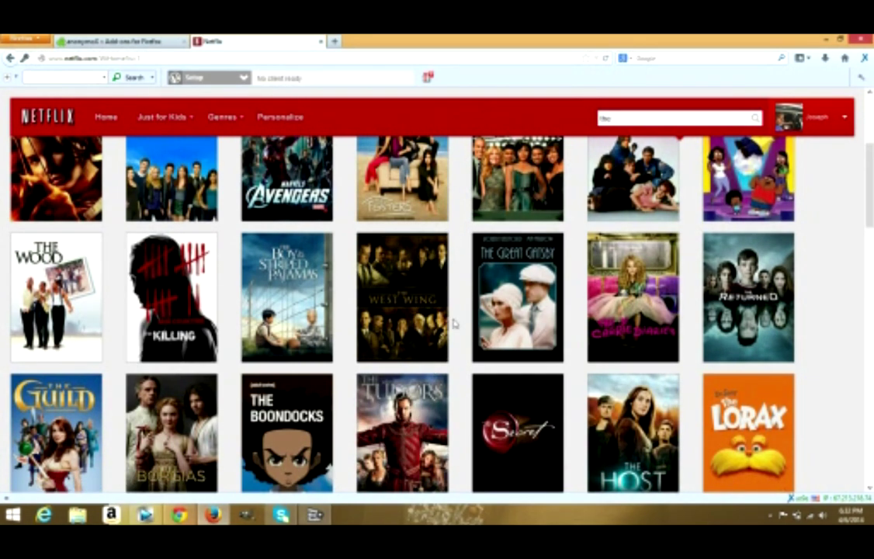
scroll(403, 311, up, 1)
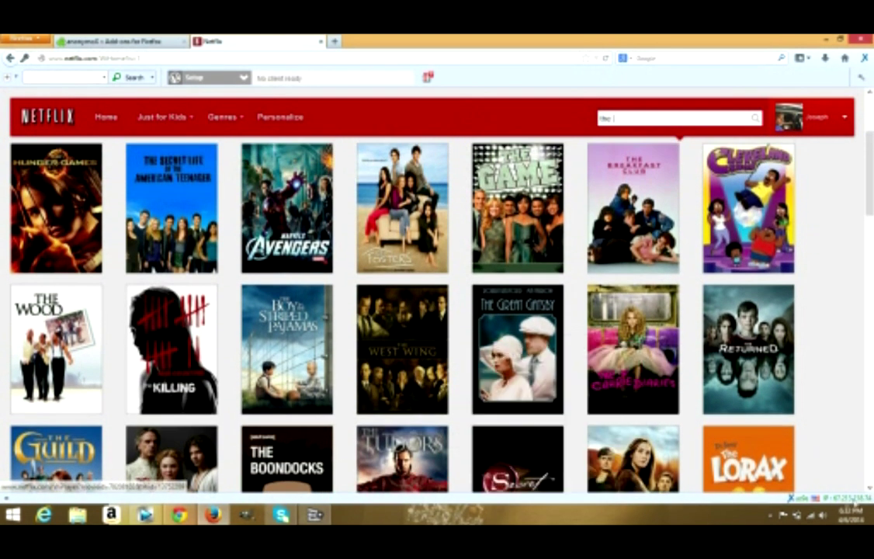